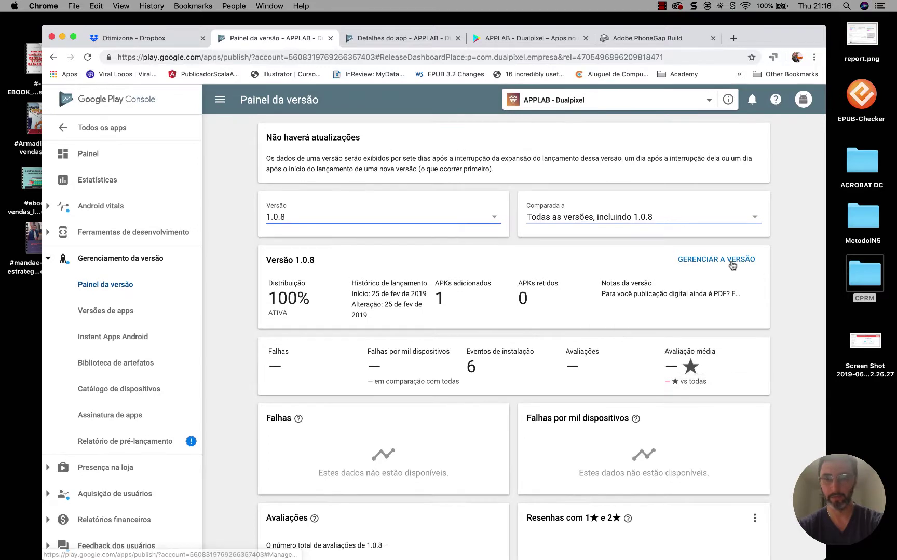
Open the production track management page of APPLAB - Dualpixel to review its current release.
left_click(726, 261)
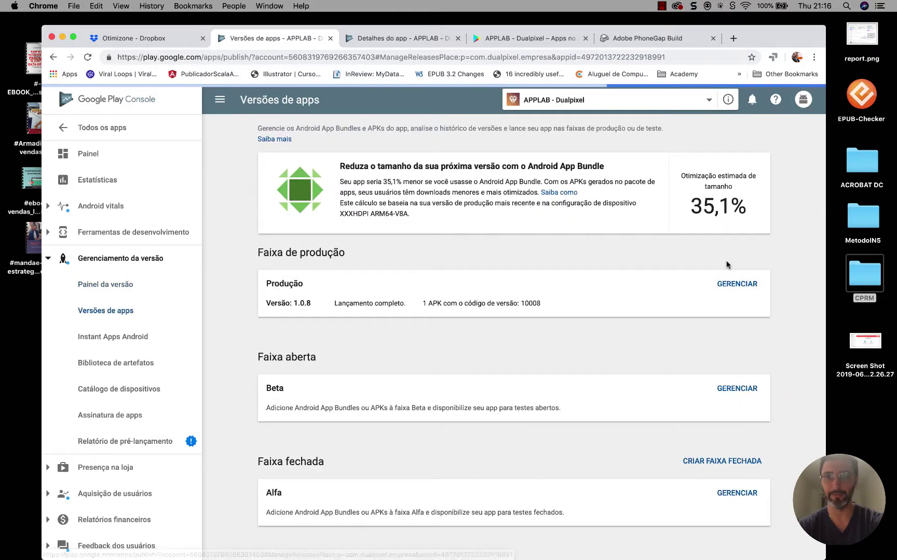
left_click(739, 290)
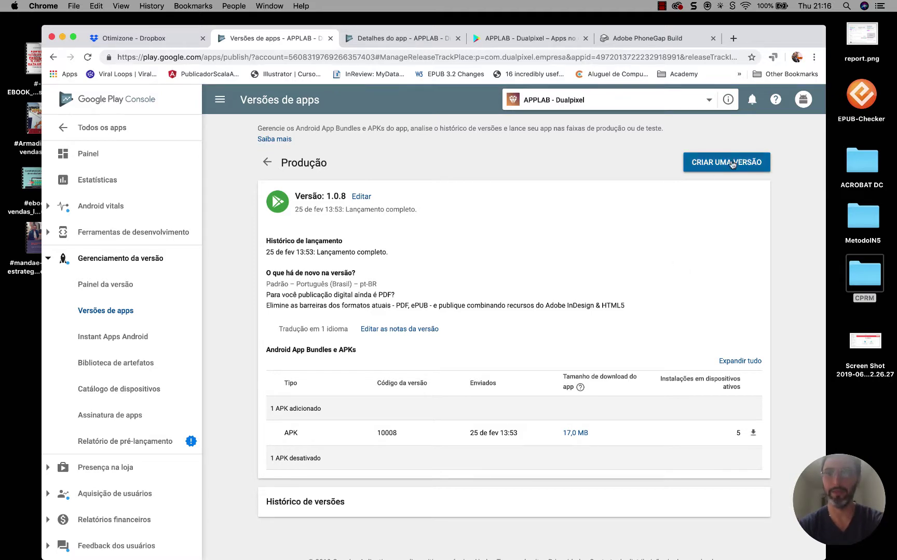
Return to the list of all apps and open the FBG draft app.
left_click(61, 130)
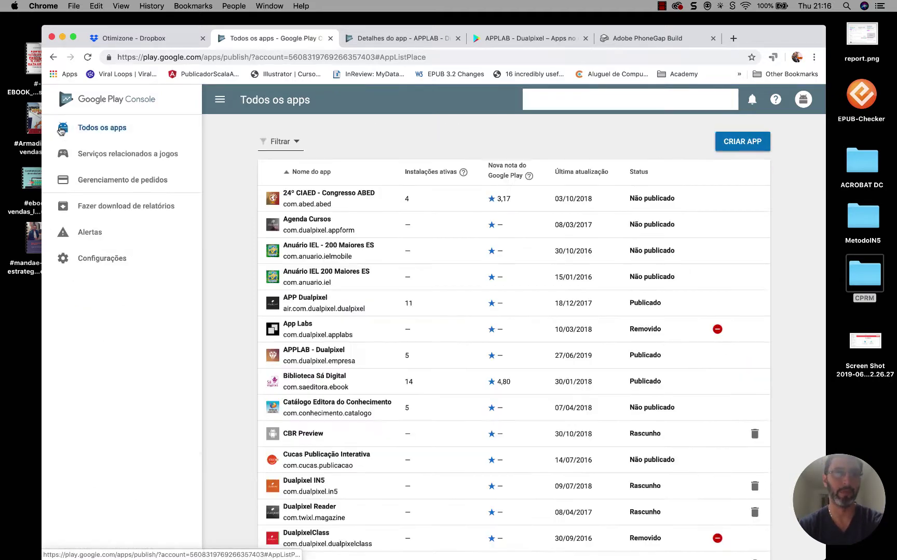
scroll(260, 466, "down", 5)
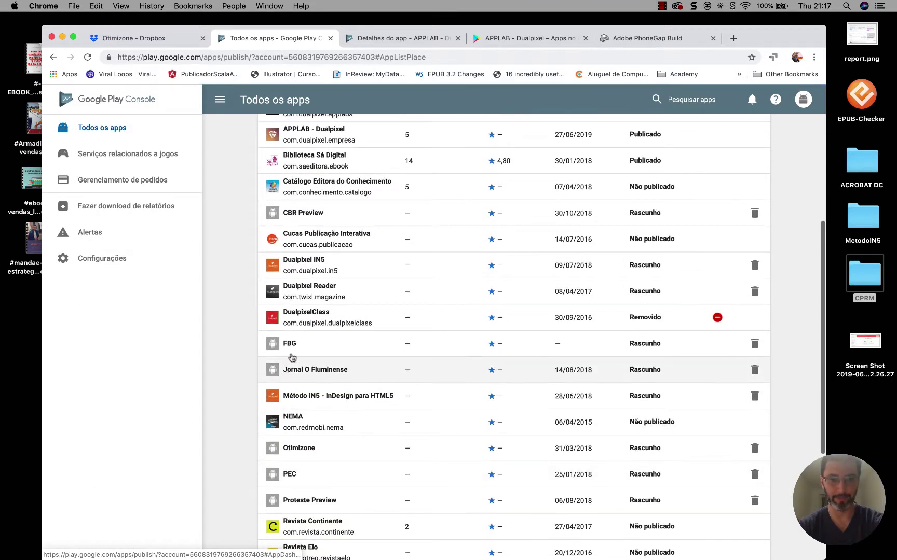
left_click(291, 345)
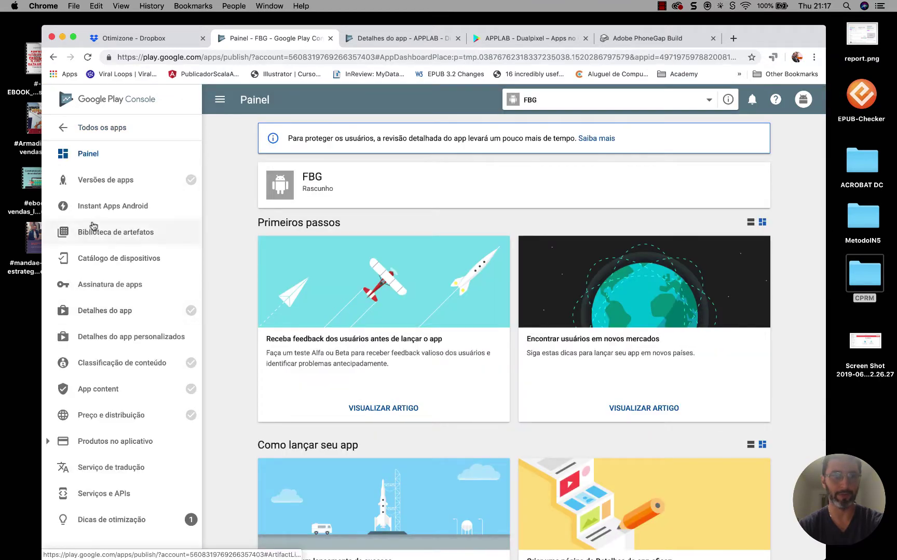
Create a new release on the production track of the FBG app.
left_click(101, 186)
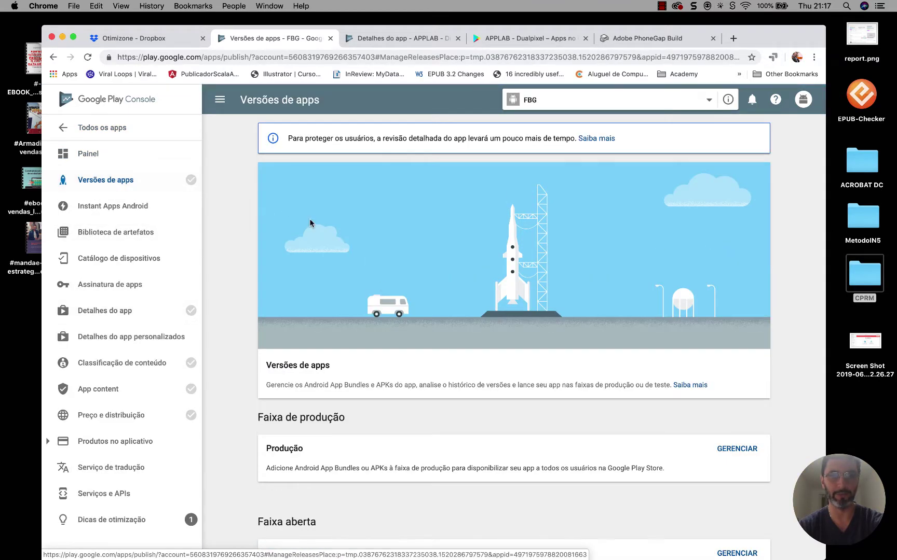
left_click(738, 448)
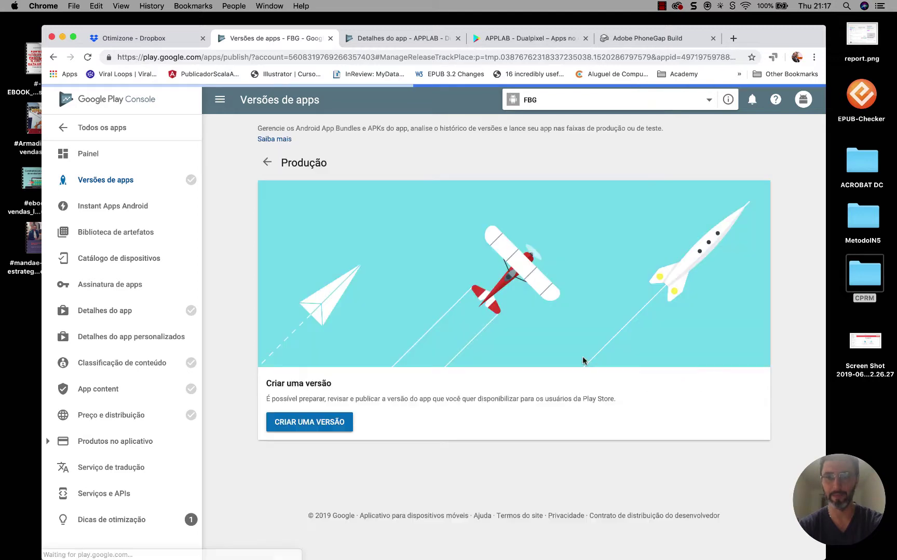
left_click(329, 427)
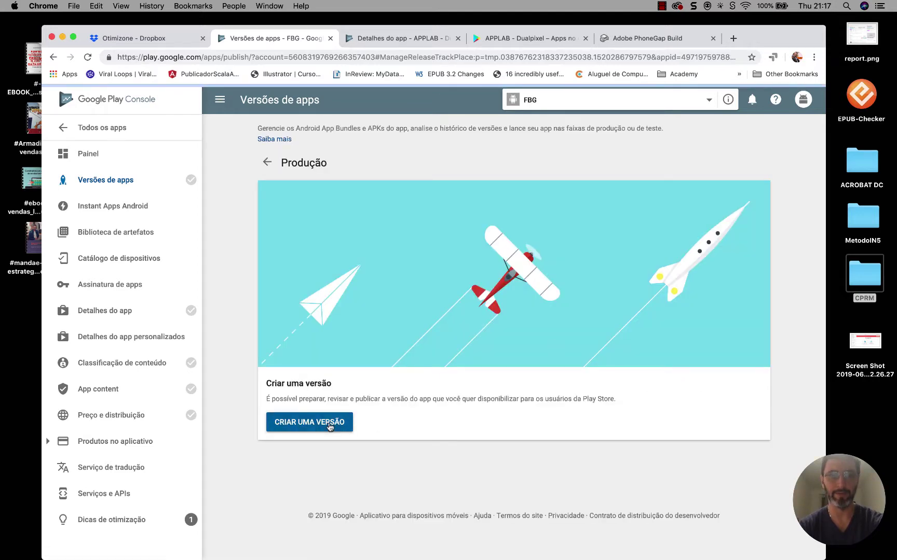
Turn off Google-managed app signing for the FBG production release and confirm the opt-out.
scroll(317, 418, "down", 1)
scroll(317, 420, "down", 1)
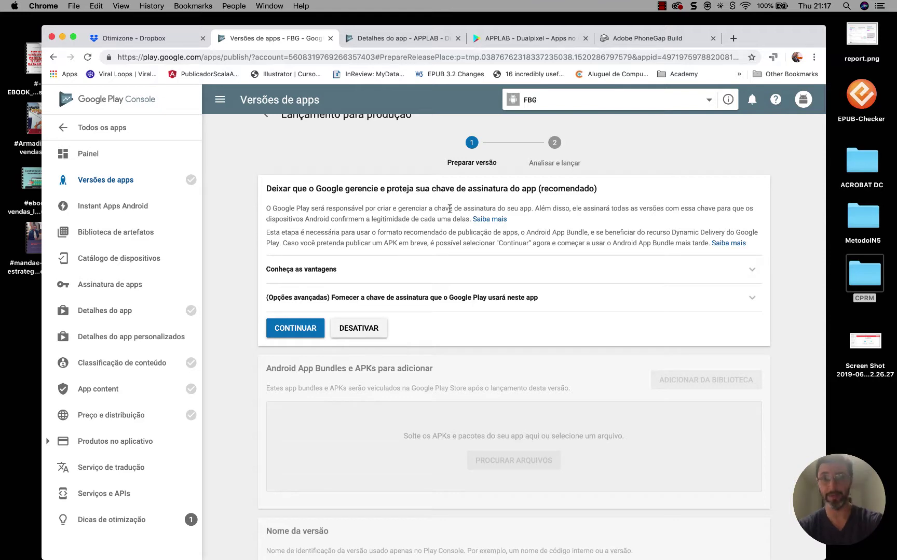
left_click(358, 328)
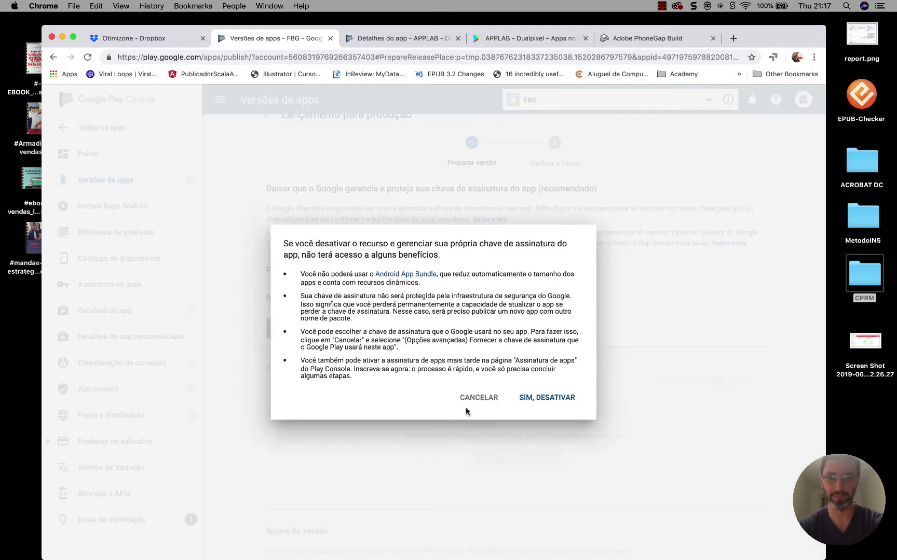
left_click(533, 398)
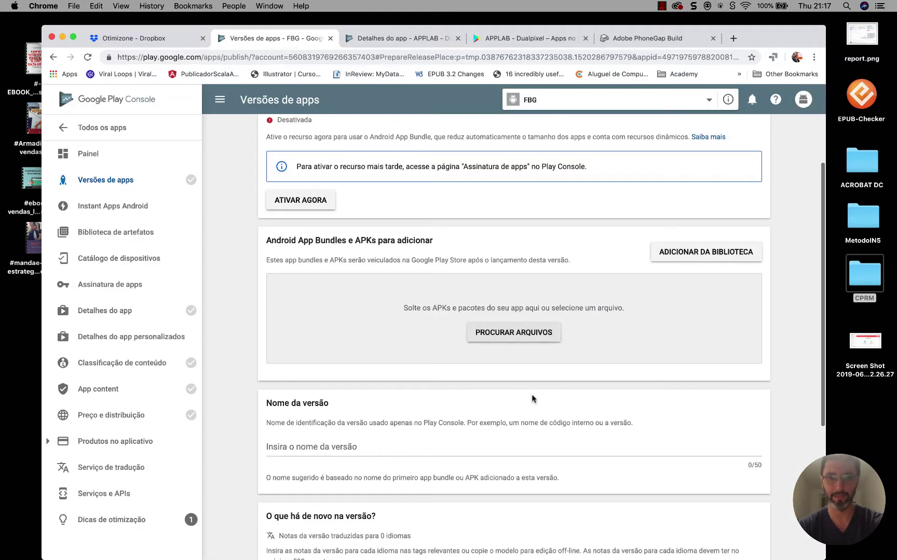
left_click(523, 335)
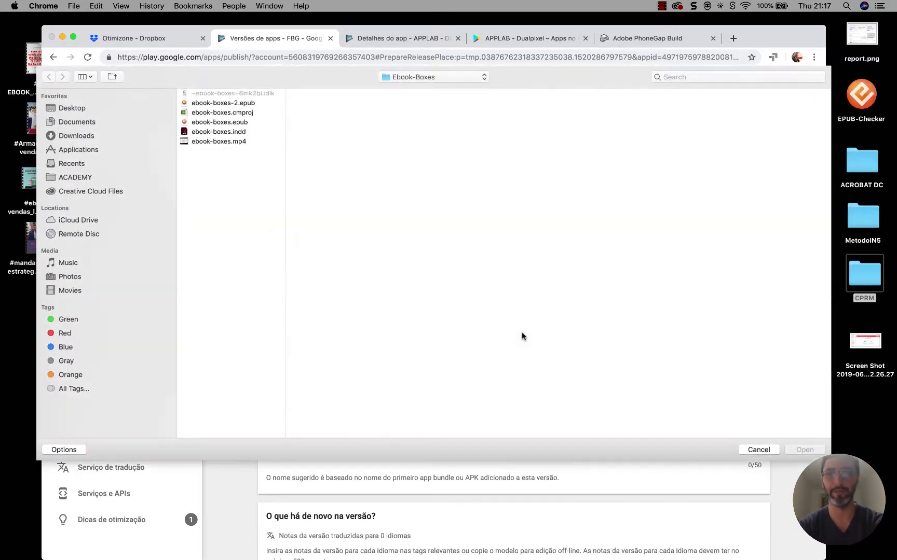
left_click(68, 136)
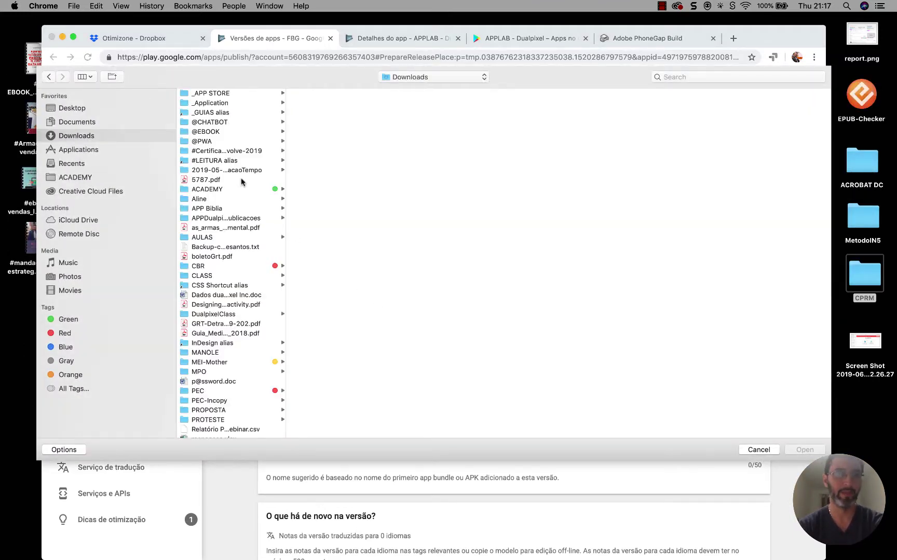
left_click(212, 94)
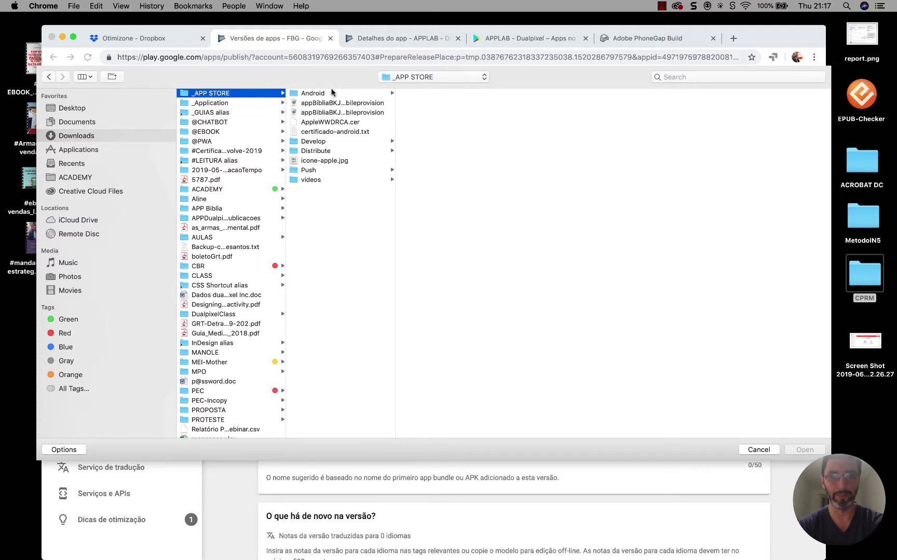
left_click(318, 94)
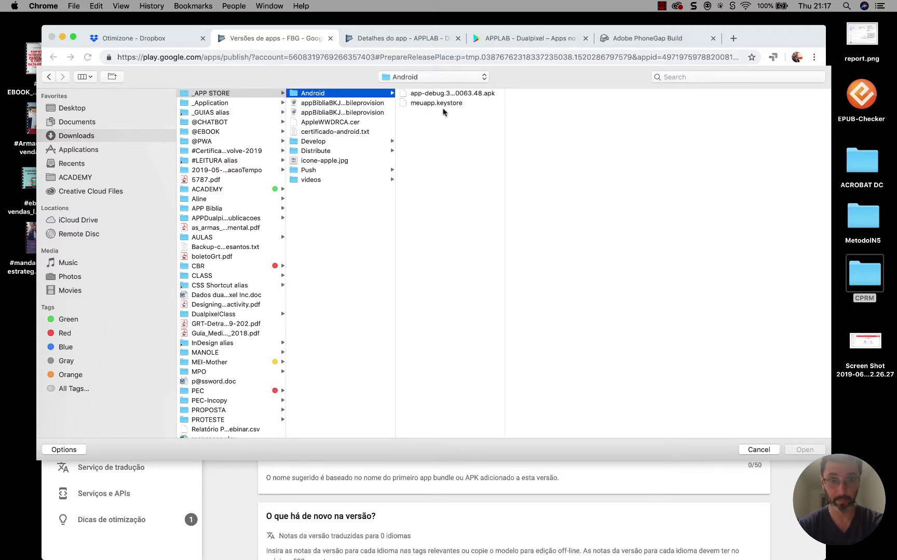
left_click(483, 95)
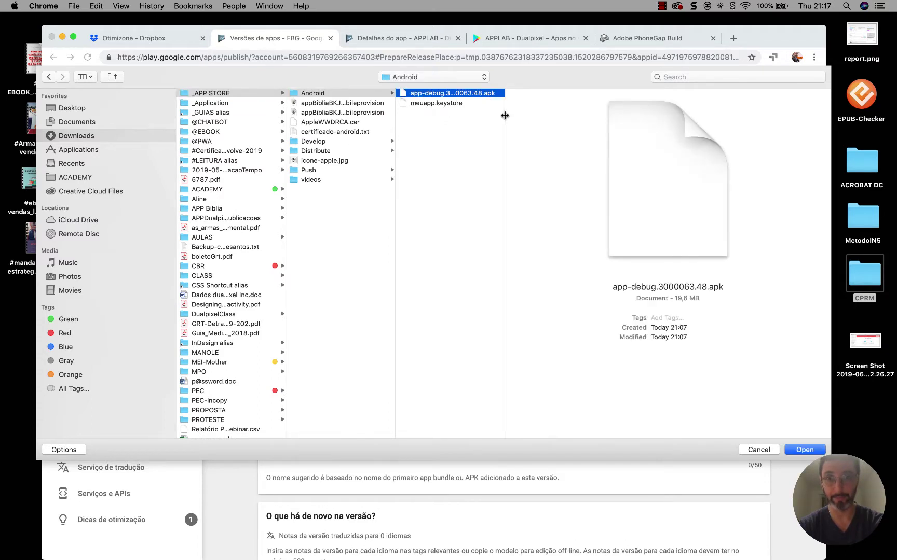
left_click_drag(504, 115, 588, 117)
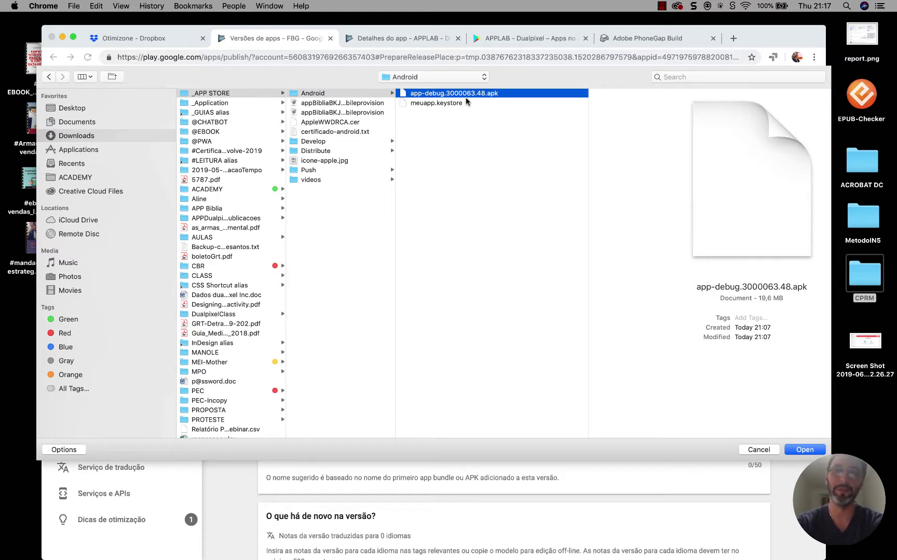
left_click(444, 106)
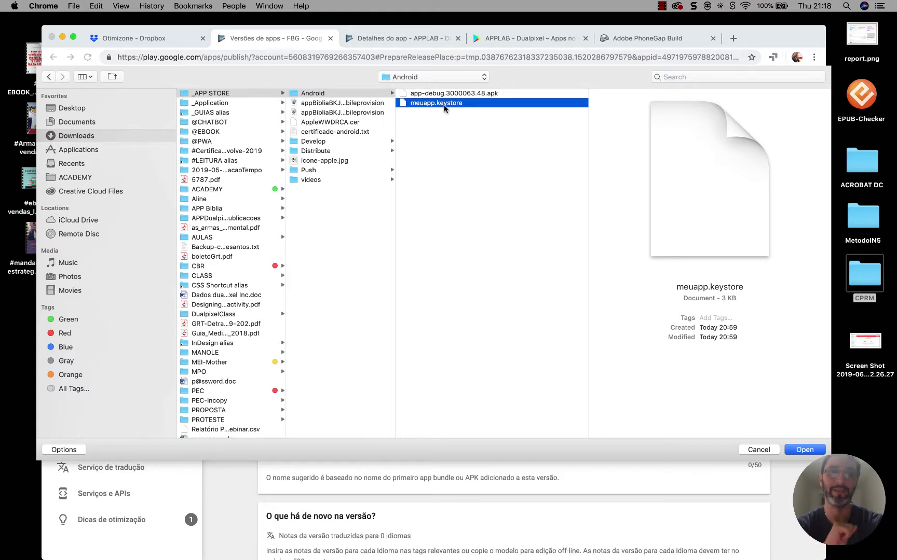
left_click(662, 6)
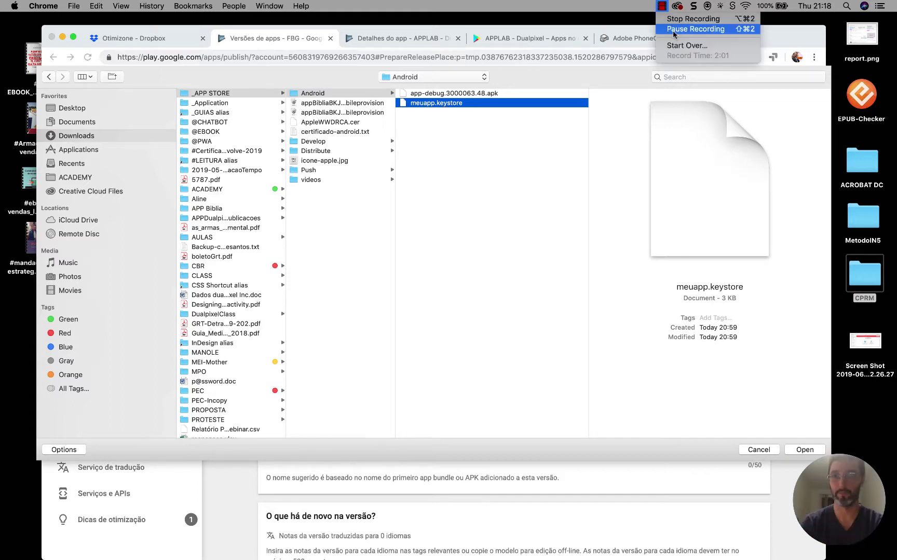
left_click(672, 30)
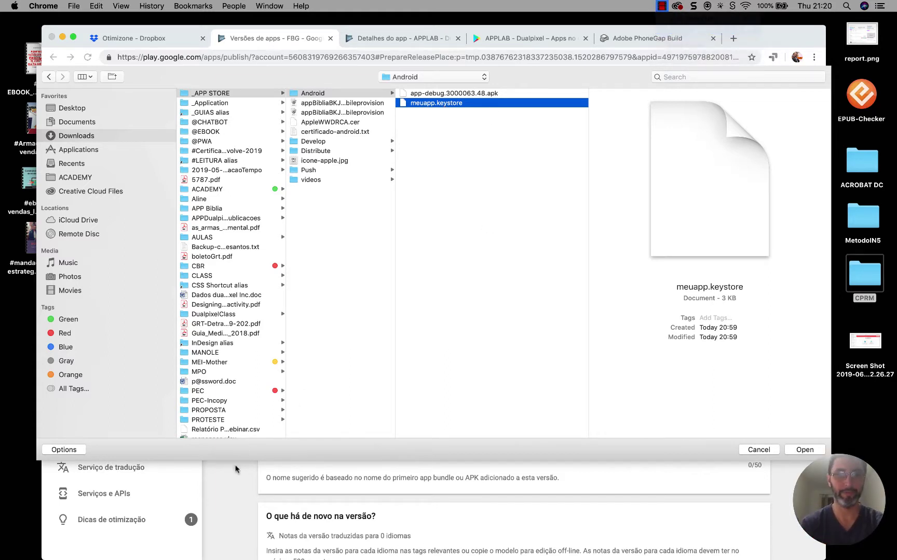
left_click(759, 450)
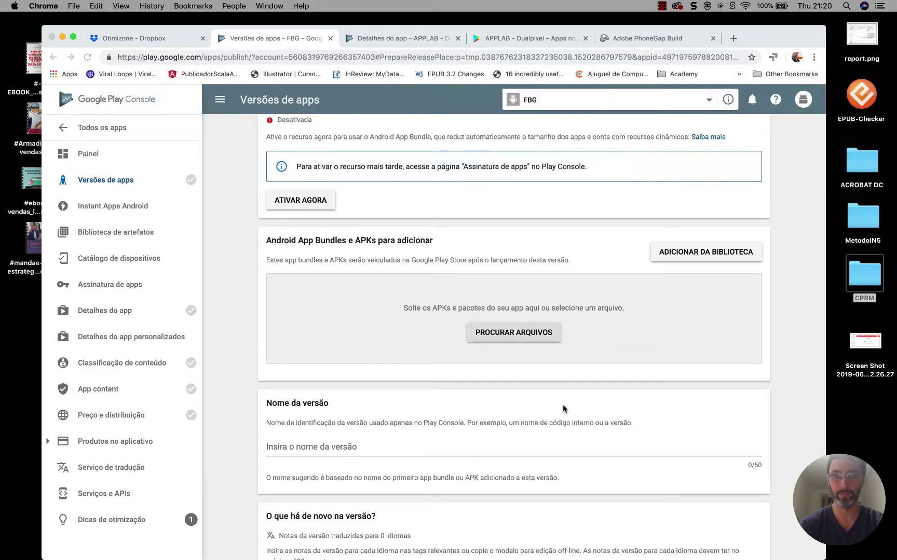
Leave the FBG release, open the APPLAB - Dualpixel dashboard and expand its release management section.
scroll(563, 408, "down", 5)
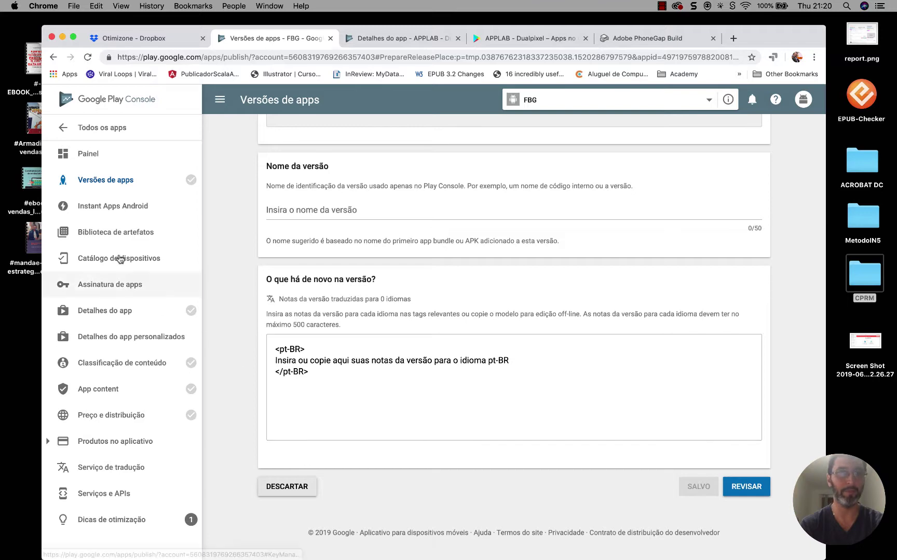
left_click(64, 131)
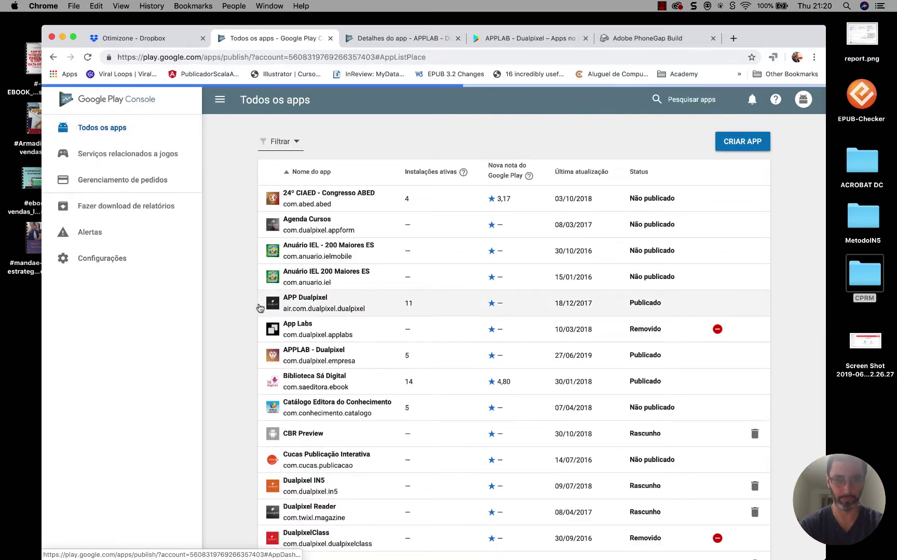
left_click(325, 408)
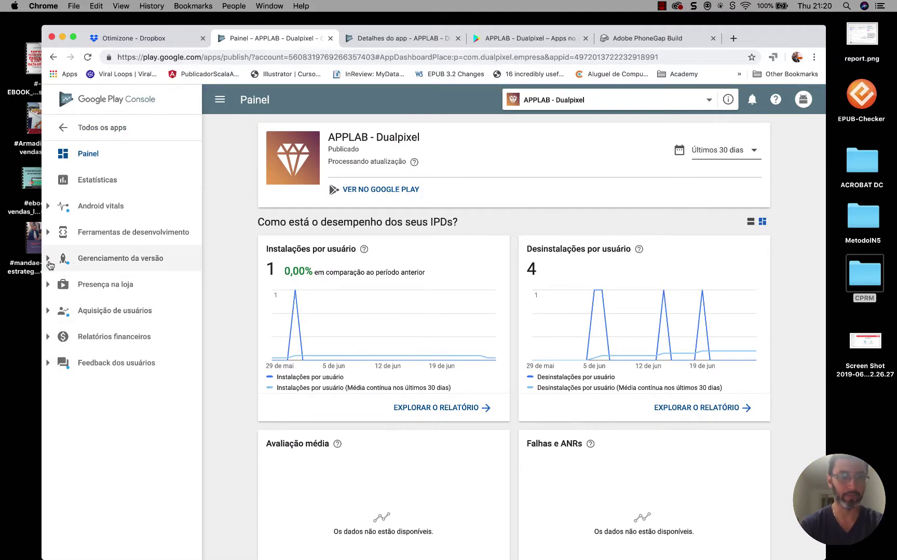
left_click(49, 264)
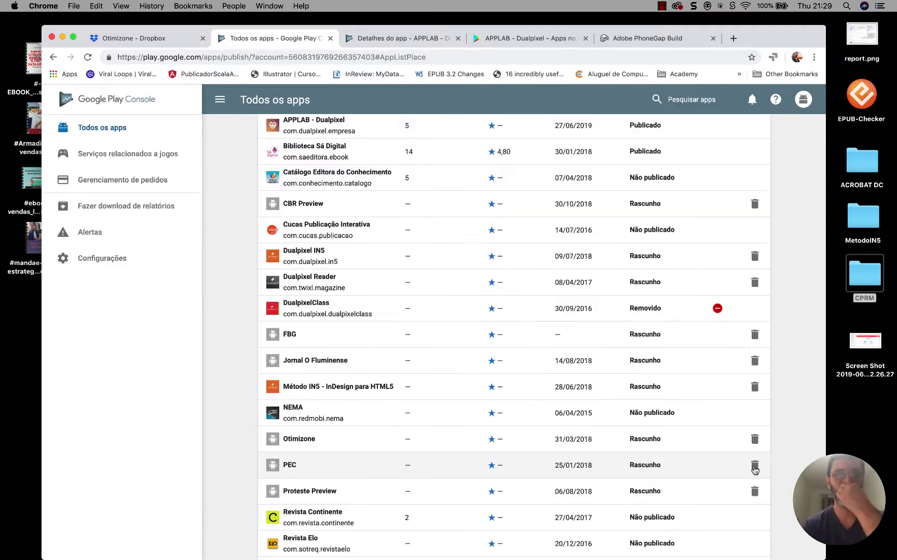
Open the FBG app's unreleased production version for editing.
left_click(330, 345)
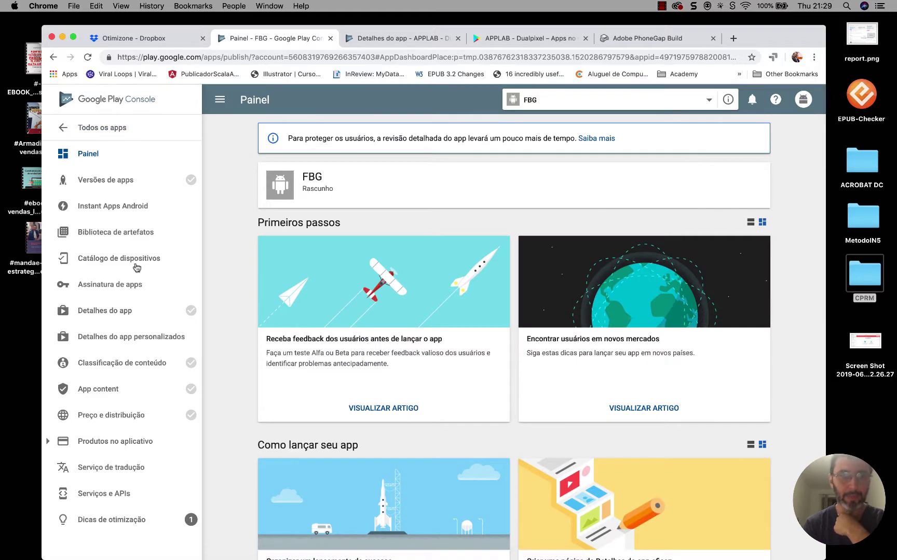
left_click(108, 183)
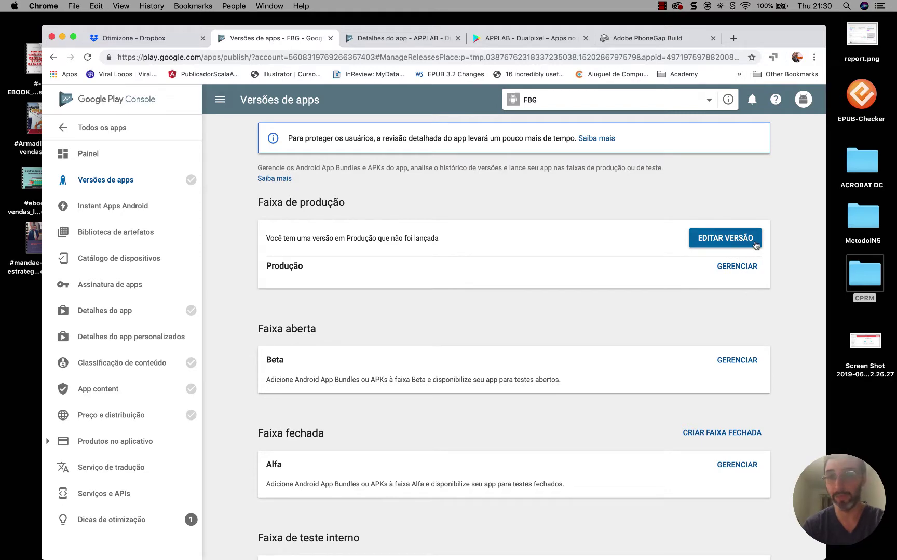
scroll(576, 360, "down", 4)
scroll(576, 360, "up", 4)
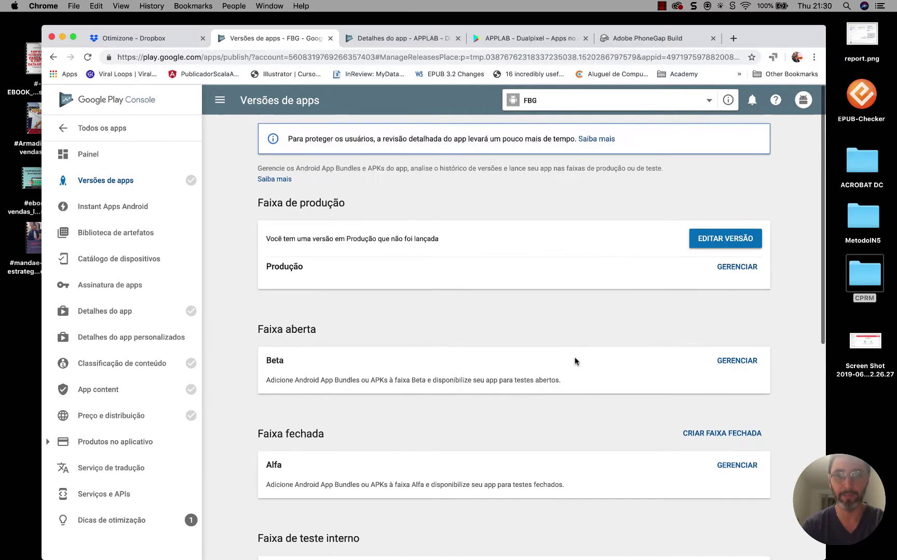
left_click(753, 238)
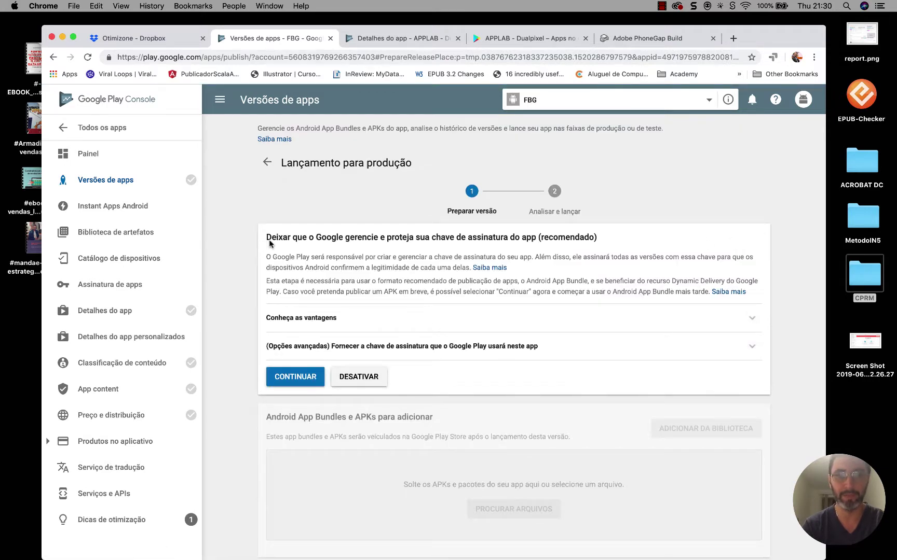
Opt out of Google managing the app signing key for the FBG production release.
left_click(366, 376)
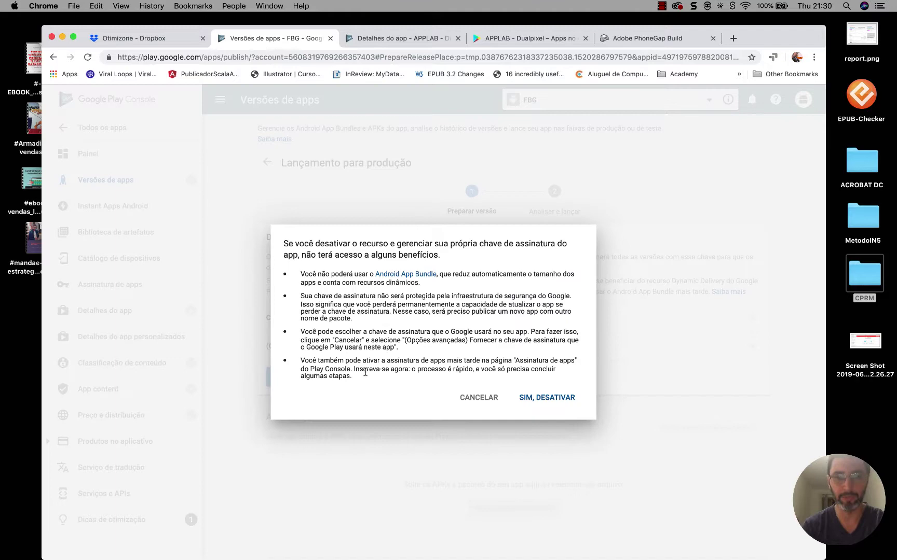
left_click(543, 401)
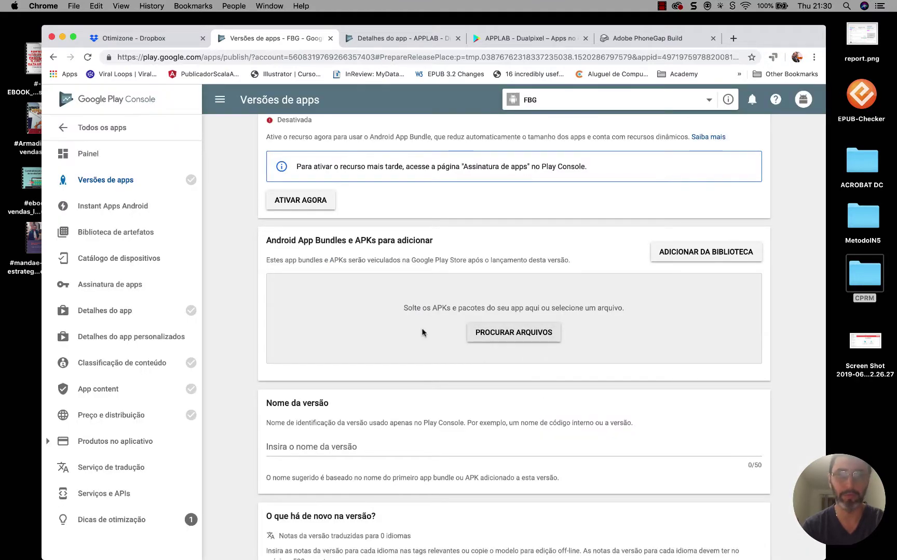
Browse for the FBG release's APK in the Android folder inside _APP STORE in Downloads, widening the column to show full file names.
scroll(421, 331, "up", 1)
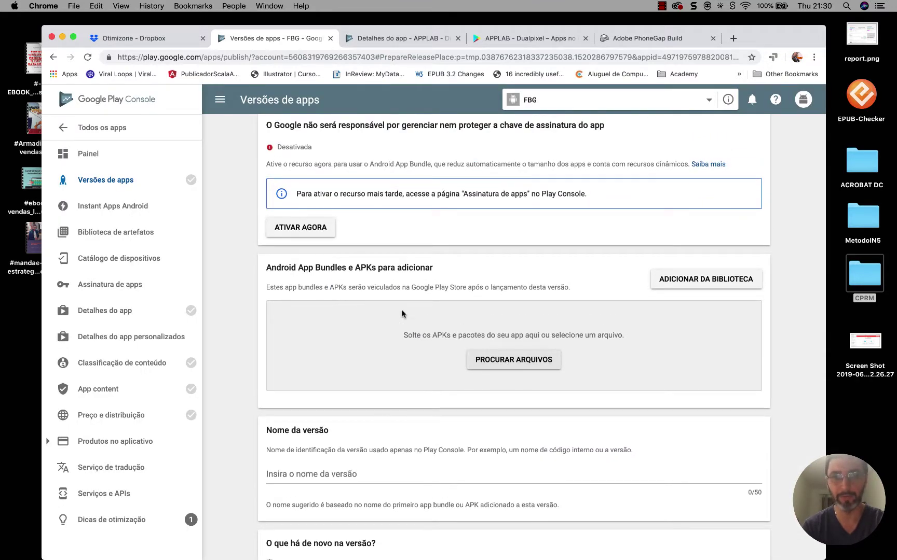
left_click(529, 369)
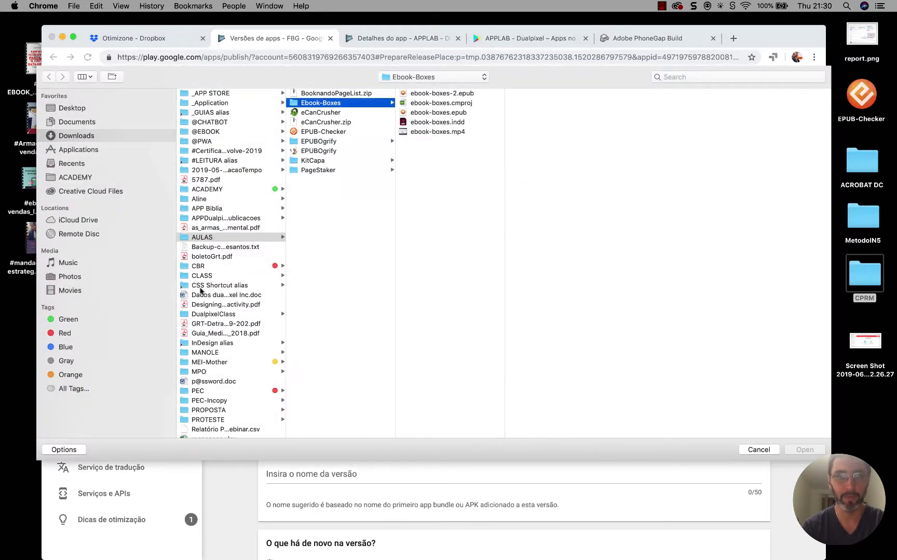
left_click(66, 137)
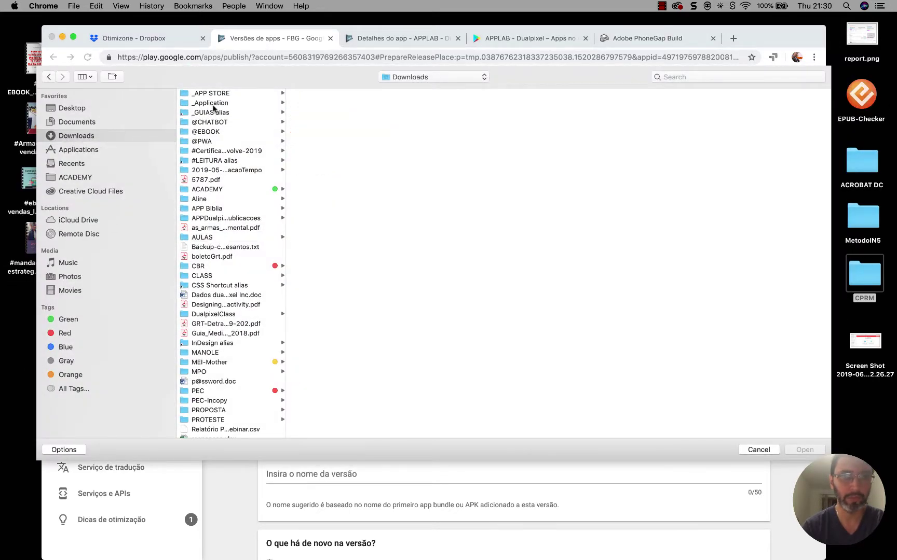
left_click(206, 94)
left_click(316, 93)
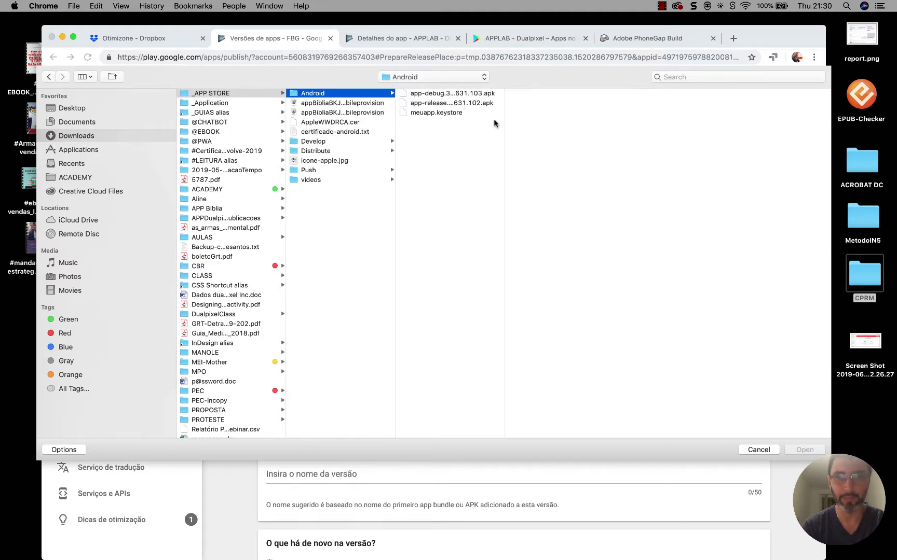
left_click_drag(506, 124, 591, 124)
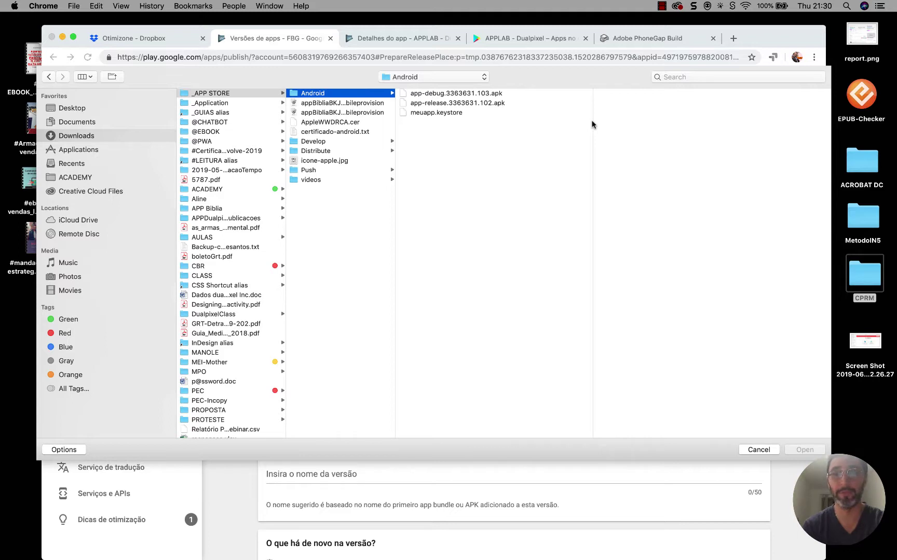
Try to upload app-release.3363631.102.apk to the FBG production release.
left_click(425, 95)
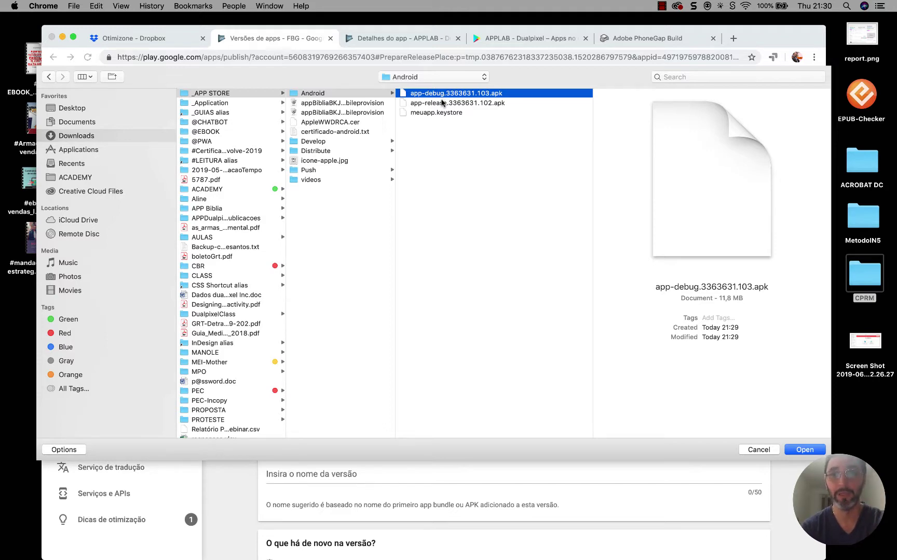
left_click(442, 103)
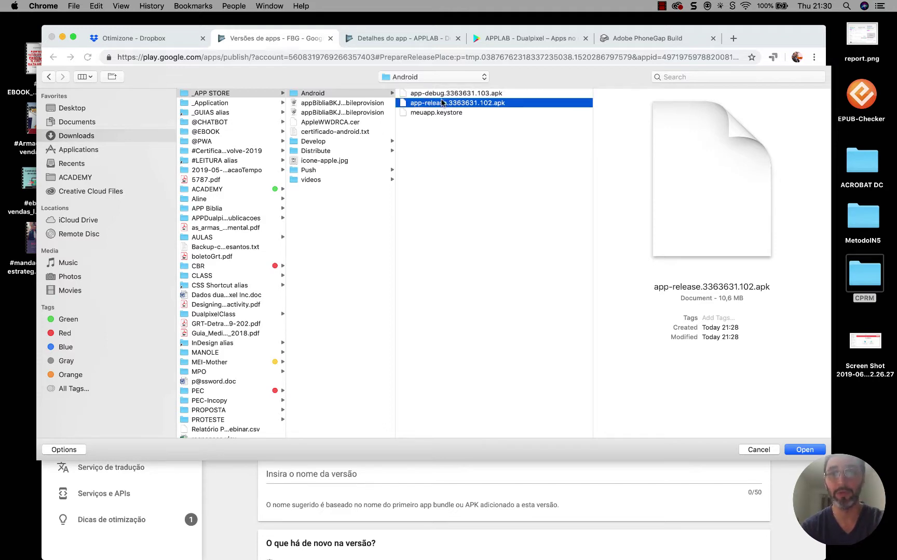
left_click(804, 450)
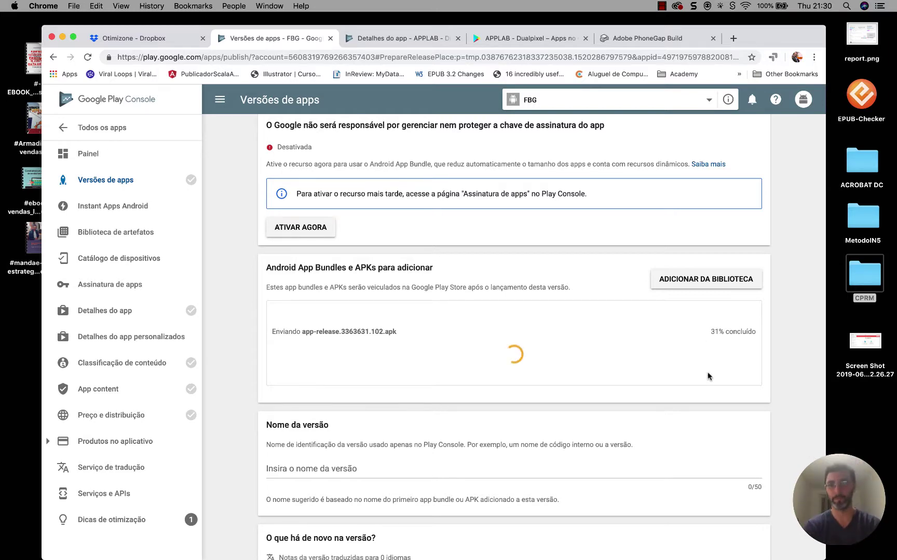
Check the package name in the upload message and dismiss the error banner.
scroll(534, 362, "down", 3)
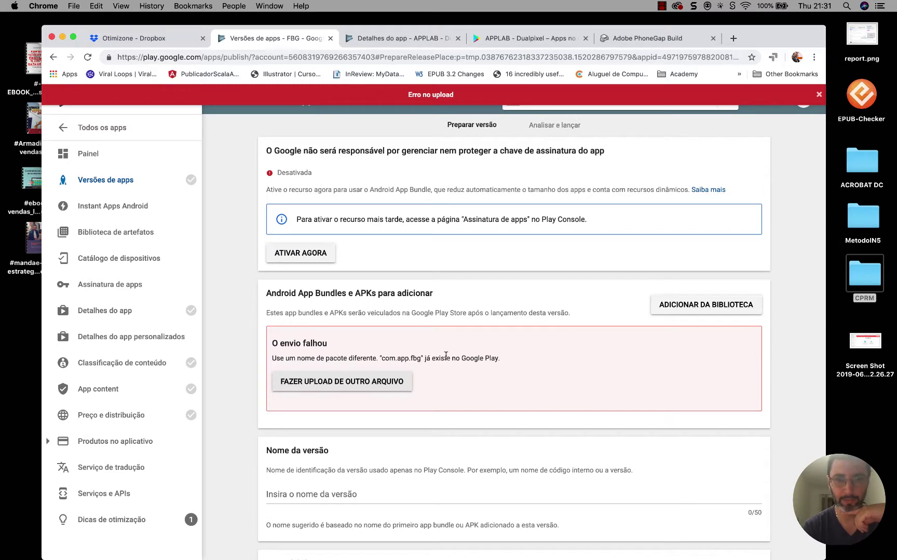
left_click_drag(384, 358, 414, 358)
scroll(492, 355, "up", 3)
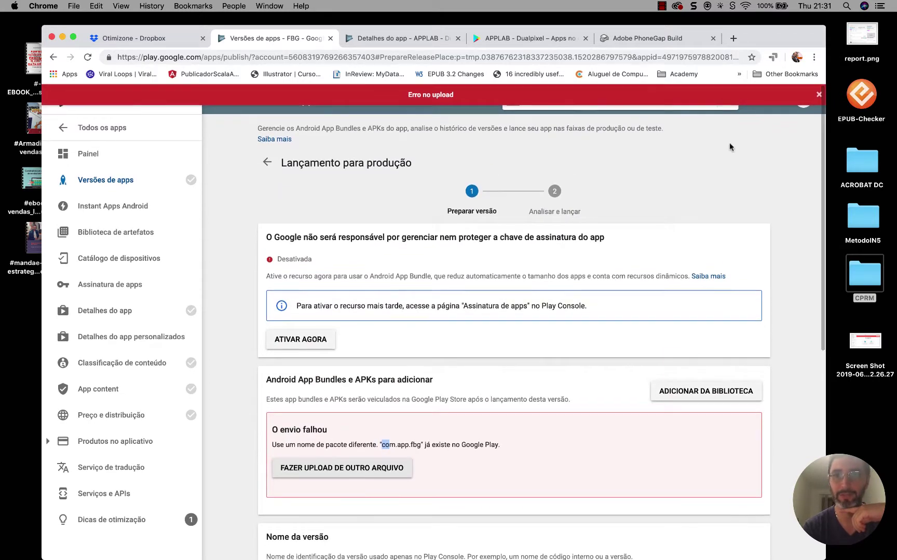
left_click(819, 96)
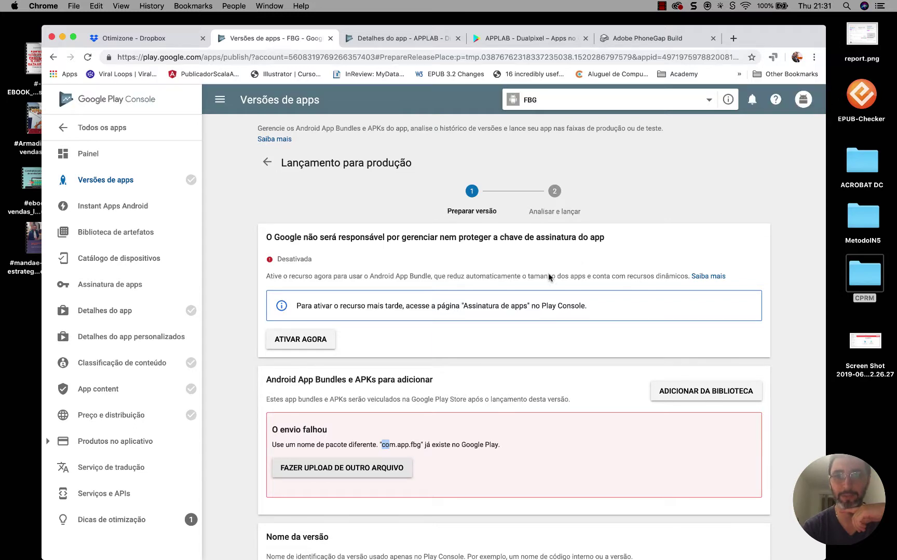
Review the version name and release notes fields, selecting the placeholder text between the pt-BR tags.
scroll(478, 275, "down", 5)
scroll(478, 275, "down", 8)
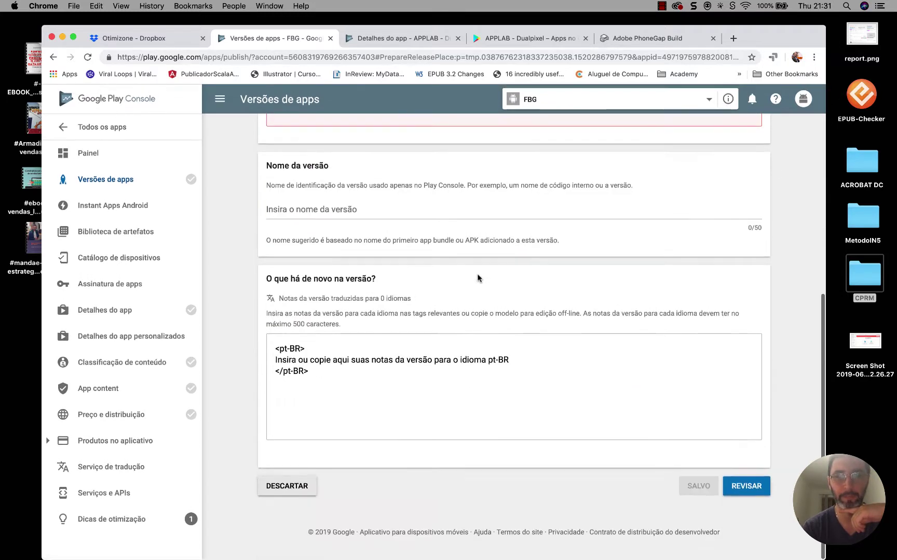
triple_click(311, 362)
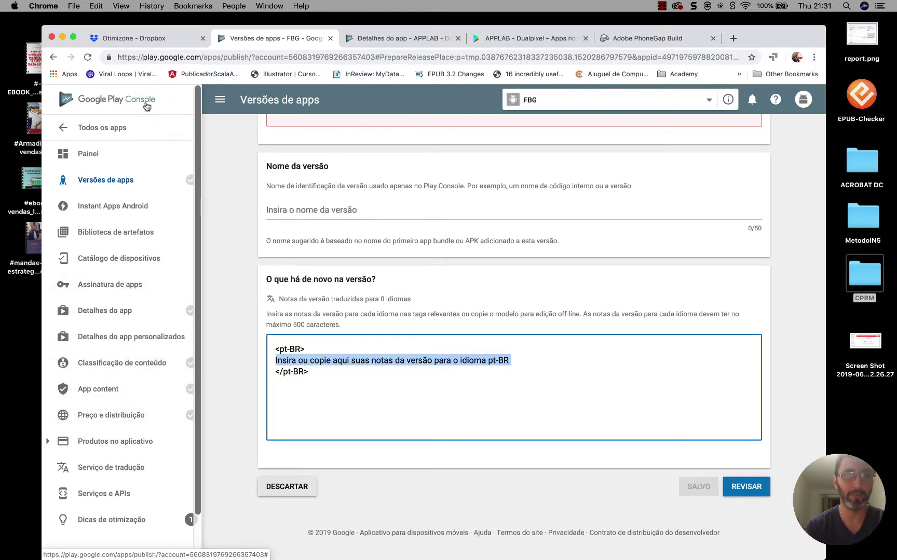
Leave the FBG release and open the pricing and distribution page of the APPLAB - Dualpixel app.
left_click(74, 131)
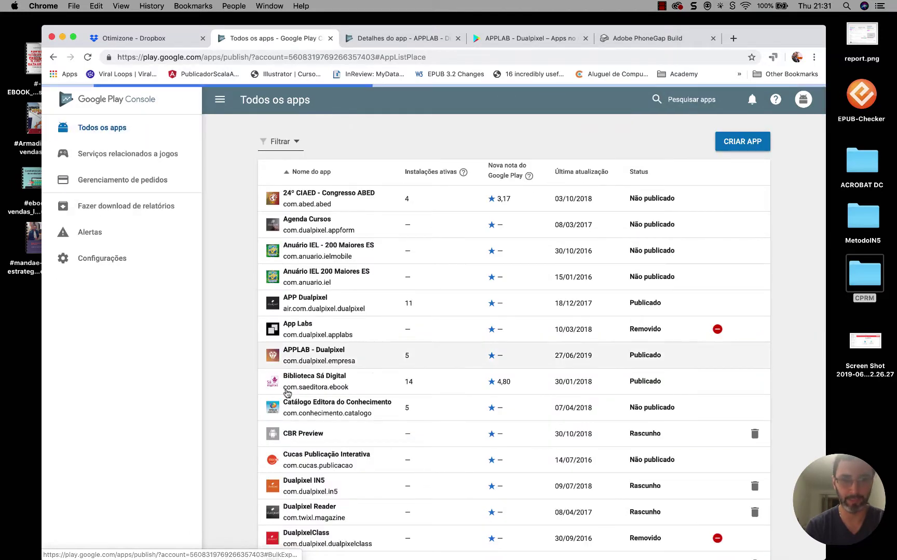
left_click(287, 394)
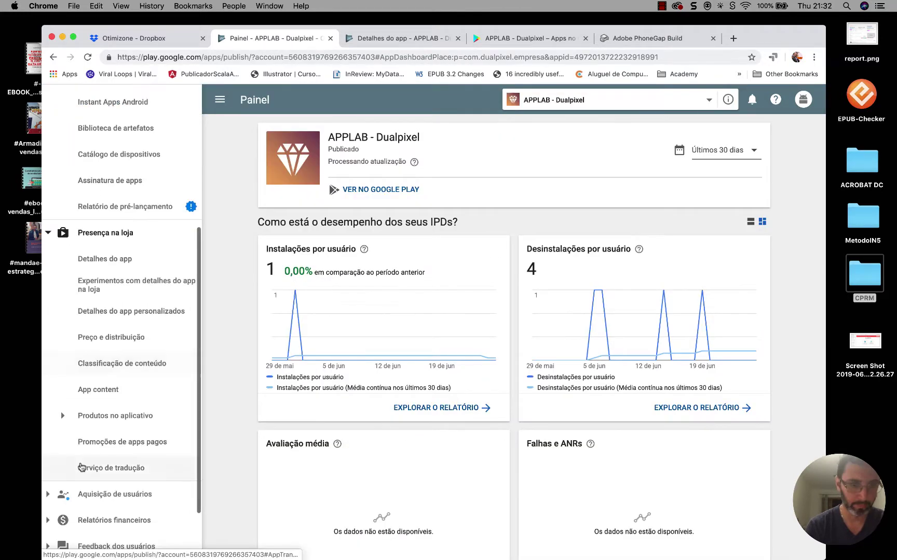
left_click(123, 338)
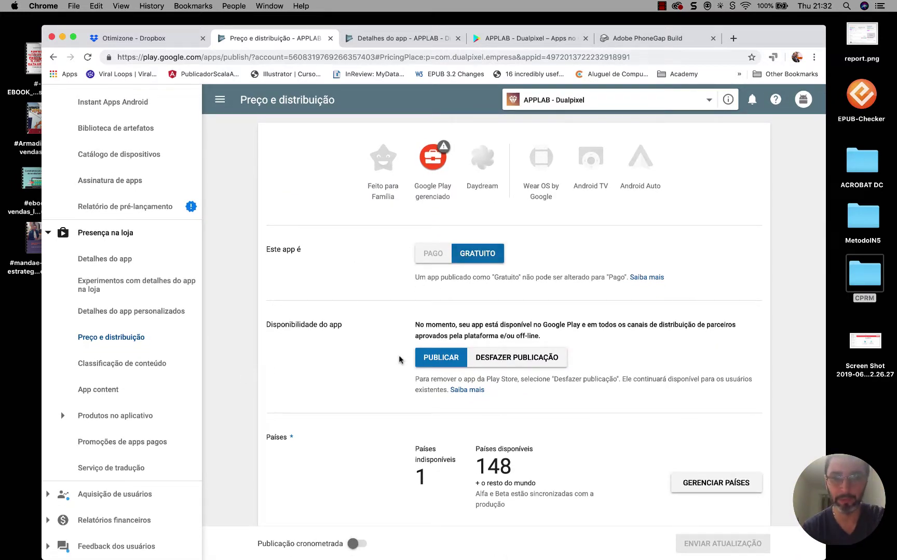
Examine APPLAB - Dualpixel's distribution settings, covering availability, countries, children's audience, ads, device categories, user programs and consent.
scroll(399, 359, "down", 2)
scroll(435, 379, "down", 4)
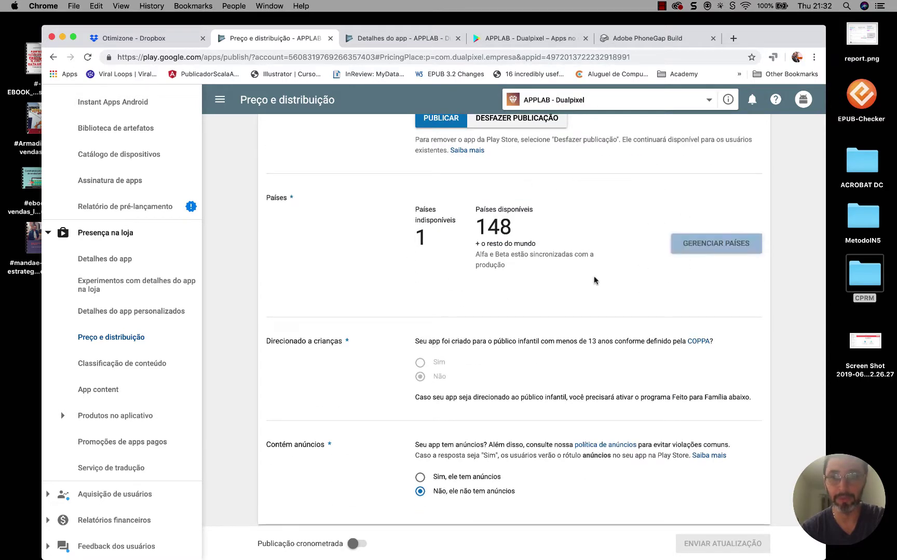
scroll(540, 351, "down", 3)
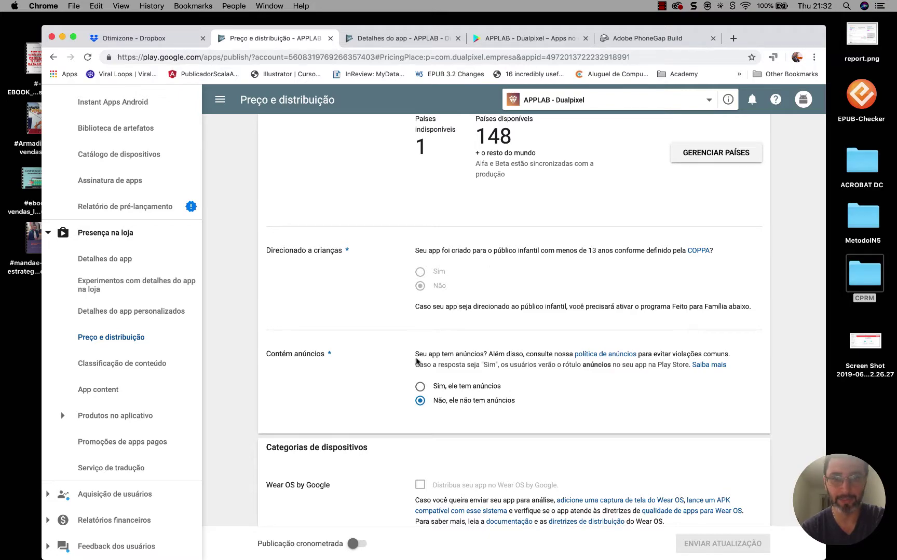
scroll(417, 362, "down", 5)
scroll(416, 362, "down", 10)
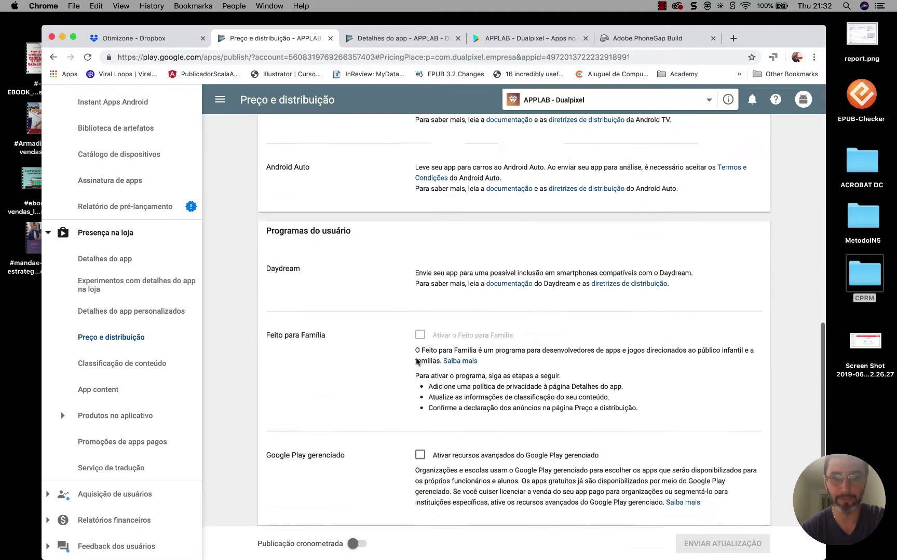
scroll(417, 362, "down", 1)
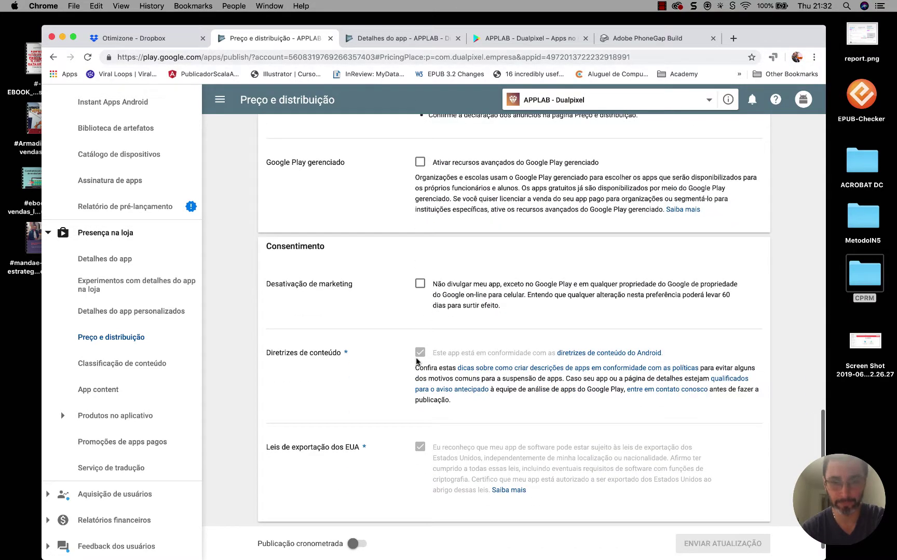
scroll(405, 314, "up", 3)
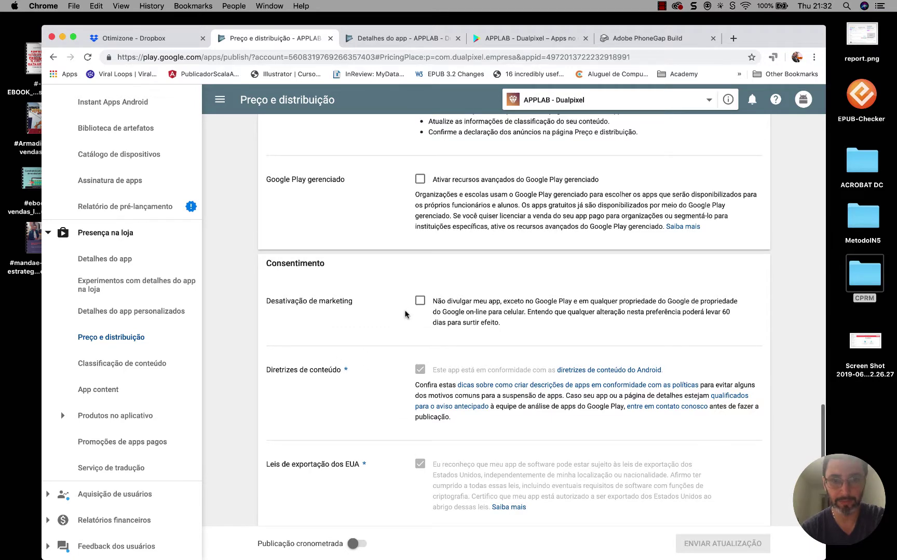
scroll(405, 314, "up", 1)
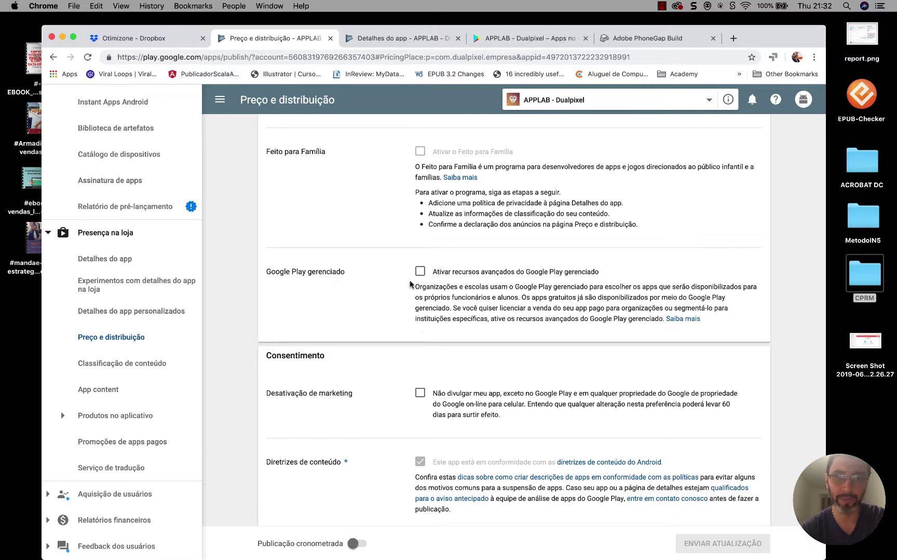
scroll(450, 285, "up", 5)
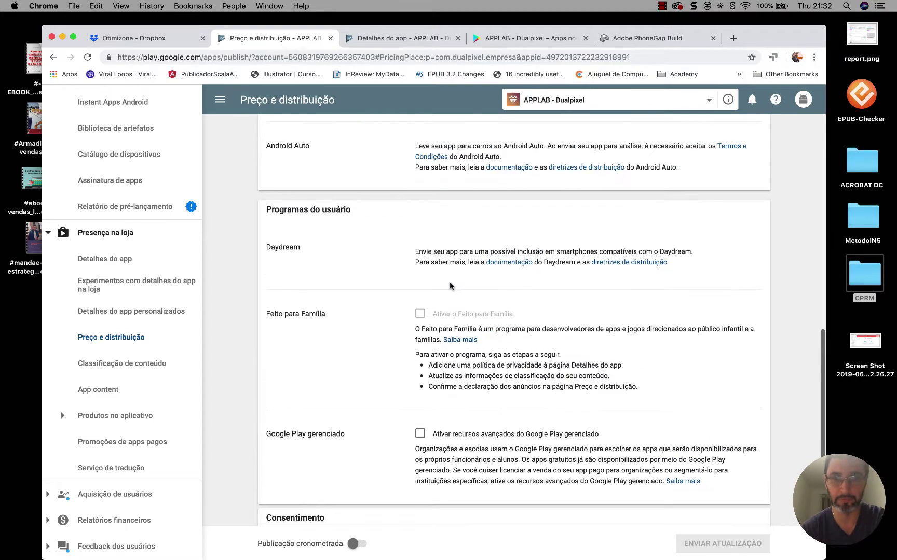
scroll(450, 286, "down", 8)
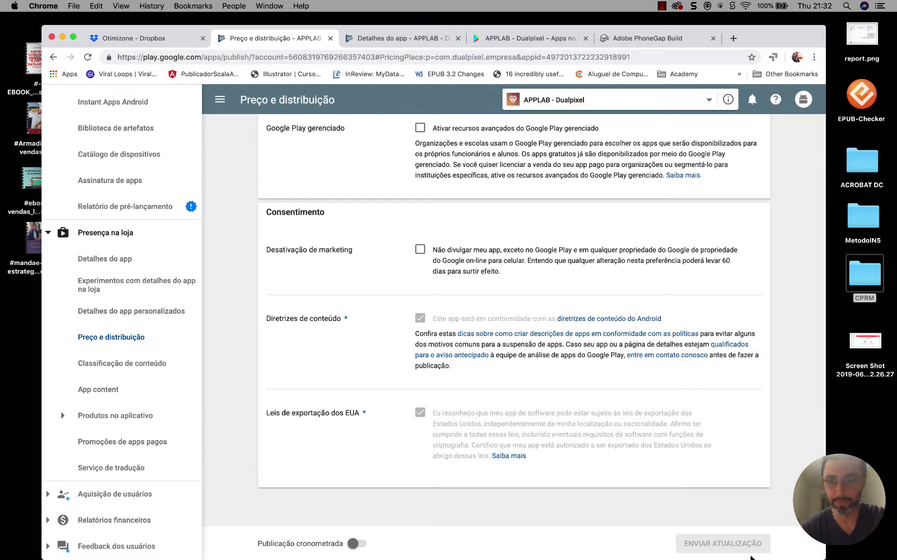
scroll(565, 384, "up", 5)
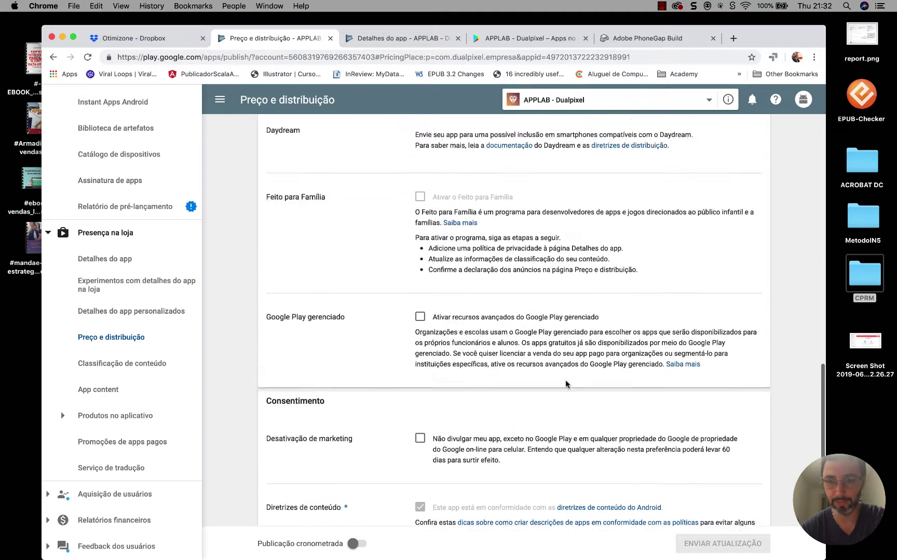
scroll(171, 325, "up", 1)
Switch to the FBG app's content rating page and open its store listing details.
scroll(172, 325, "up", 4)
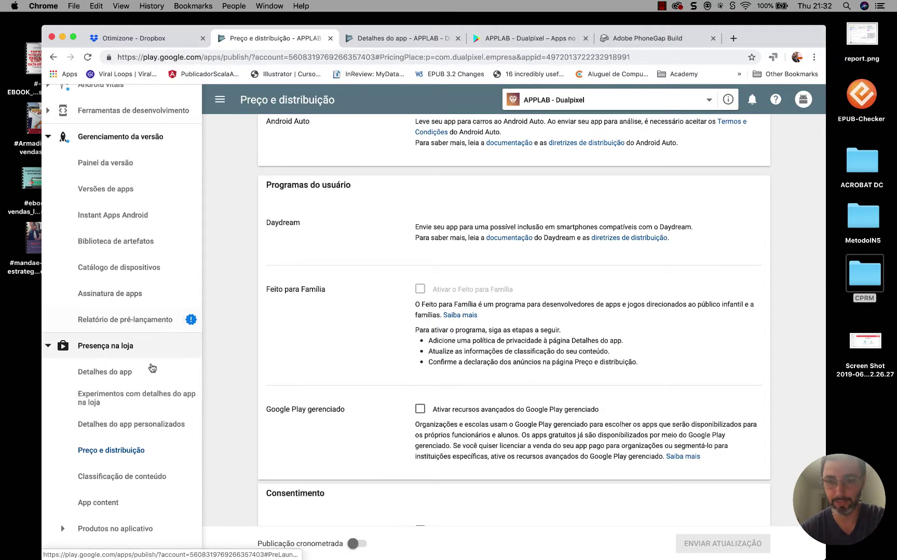
key("ctrl+Tab")
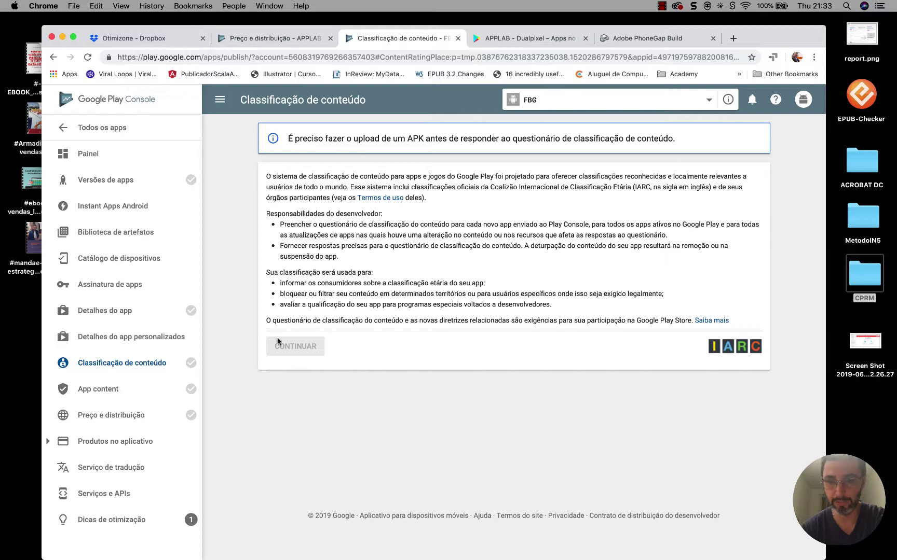
left_click(126, 308)
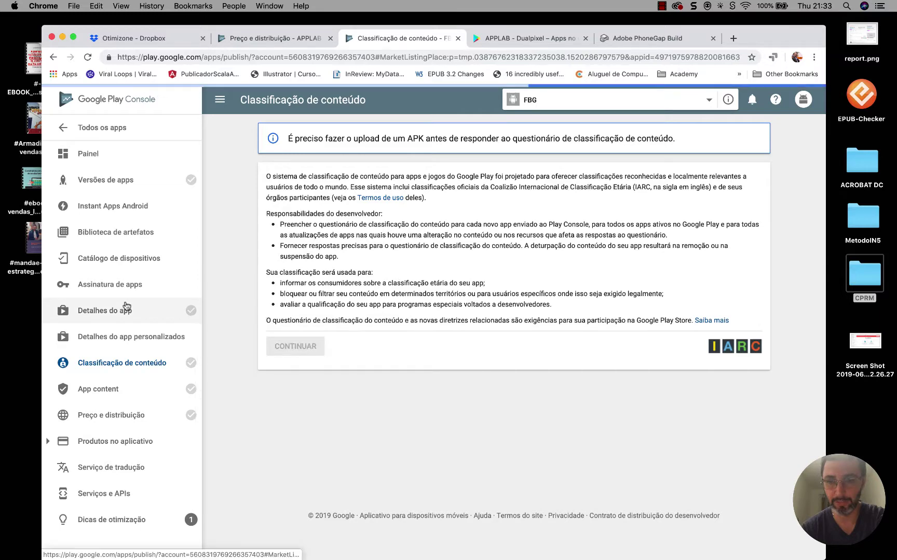